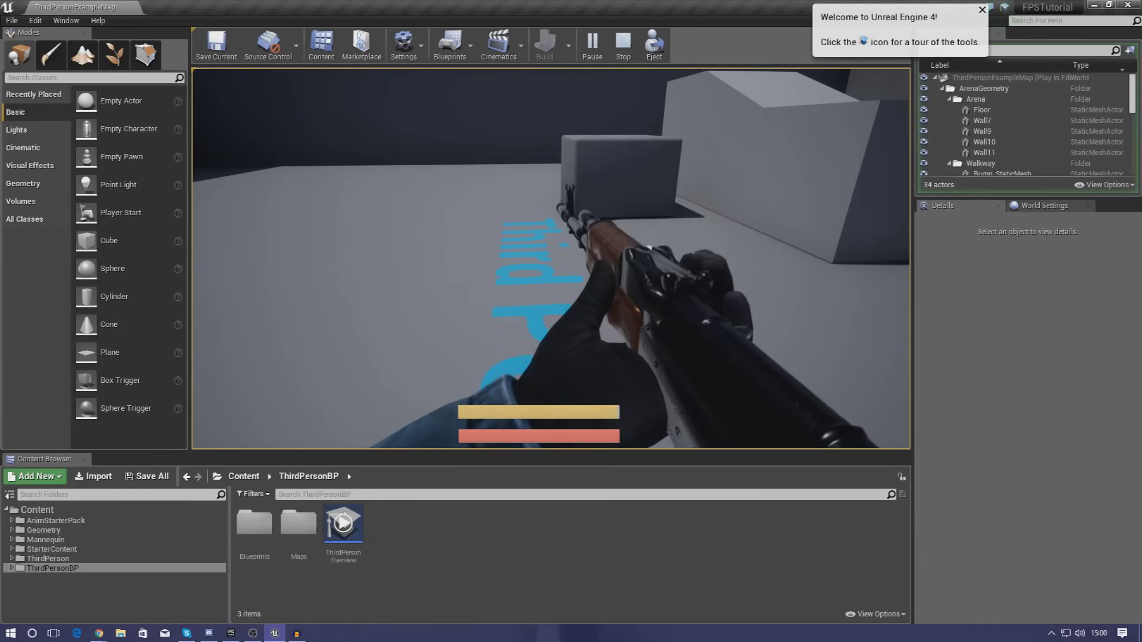
Step: Walk around the level in the play preview, end it, and expand the ThirdPersonBP folder
key(shift+w)
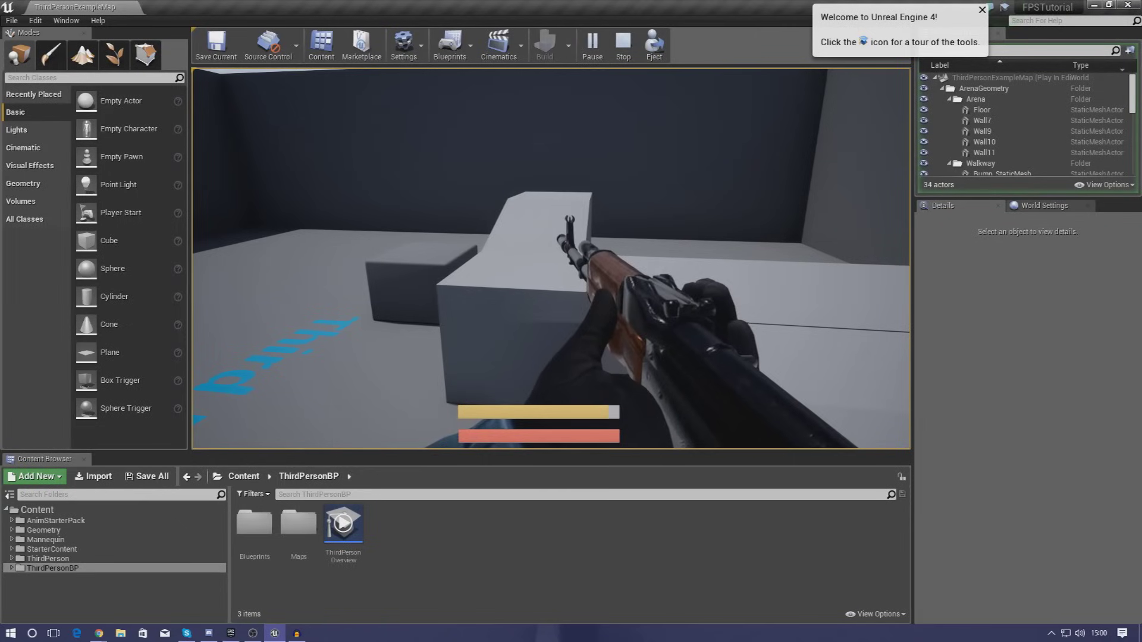
key(d)
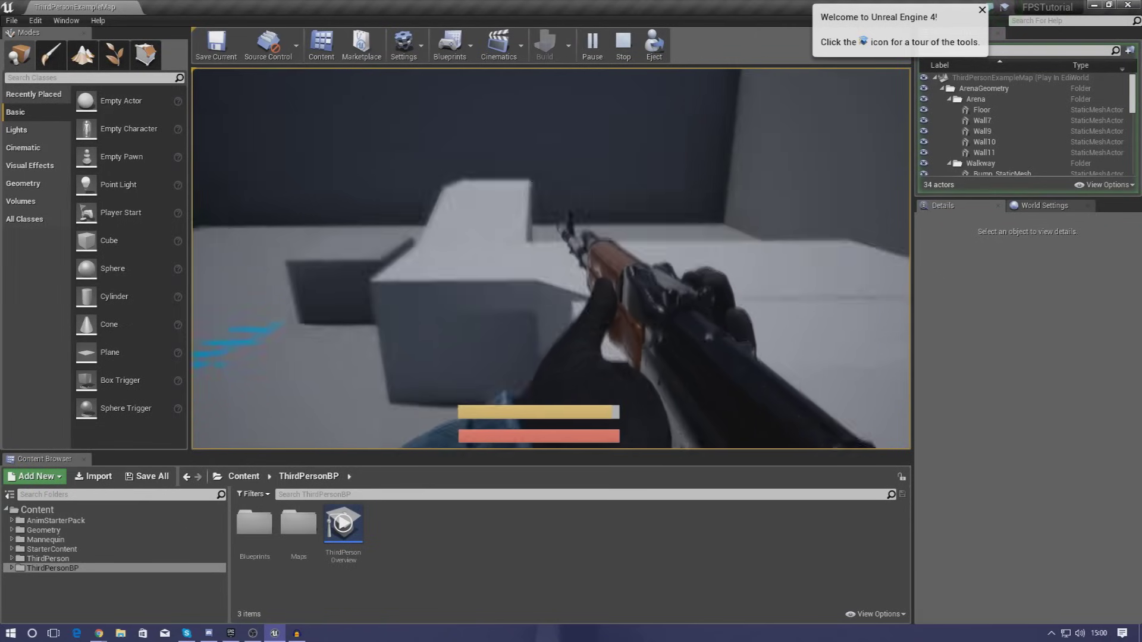
key(w)
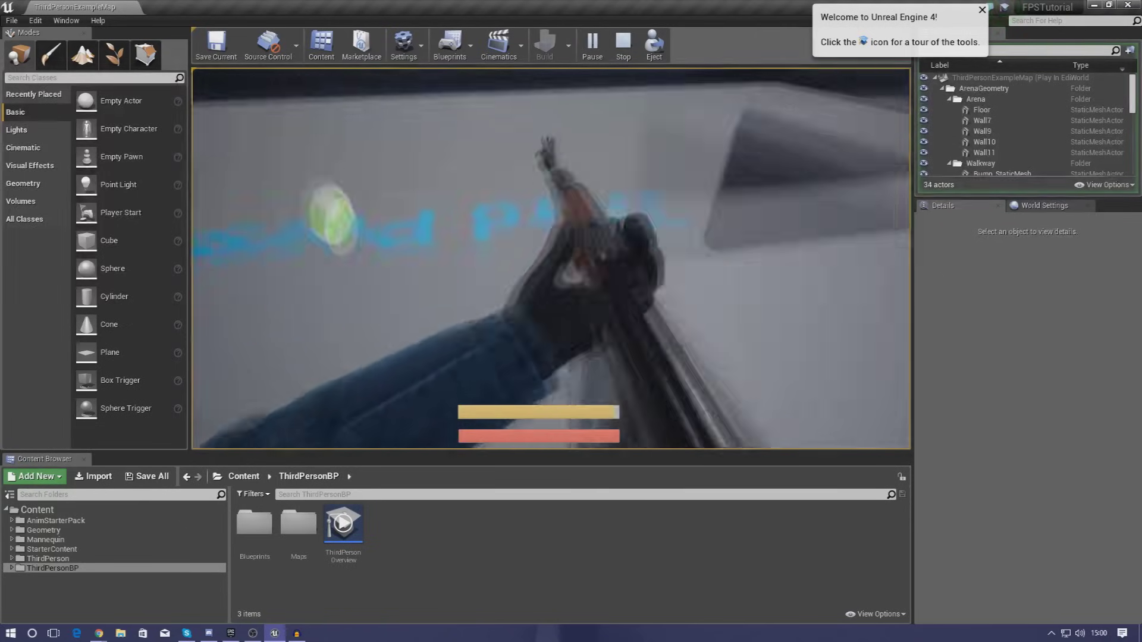
key(w)
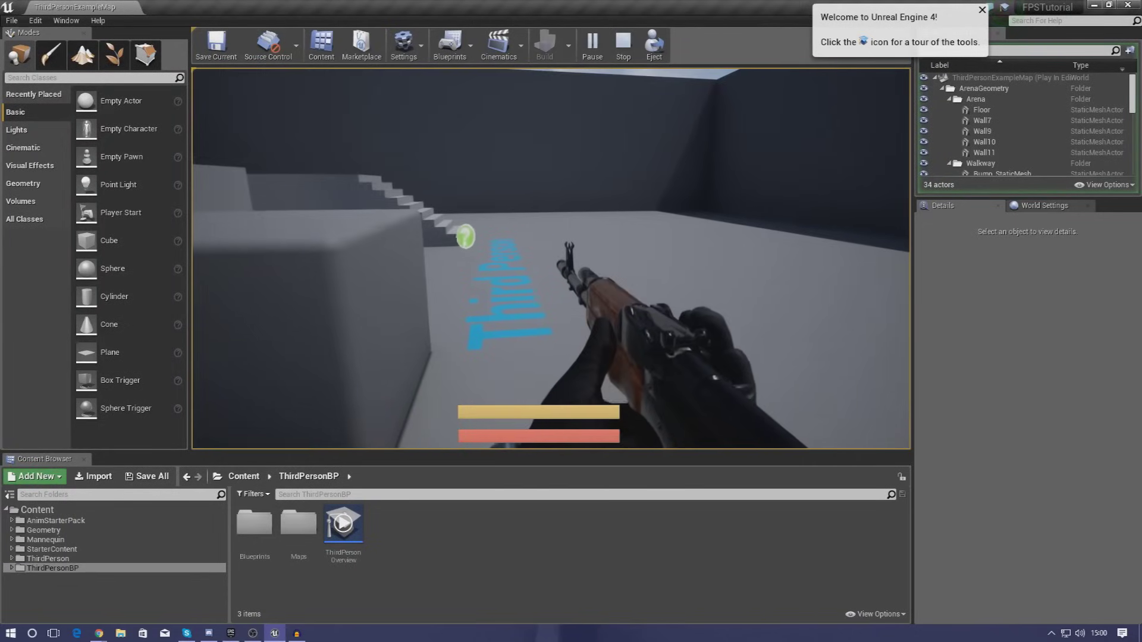
key(Escape)
double_click(41, 568)
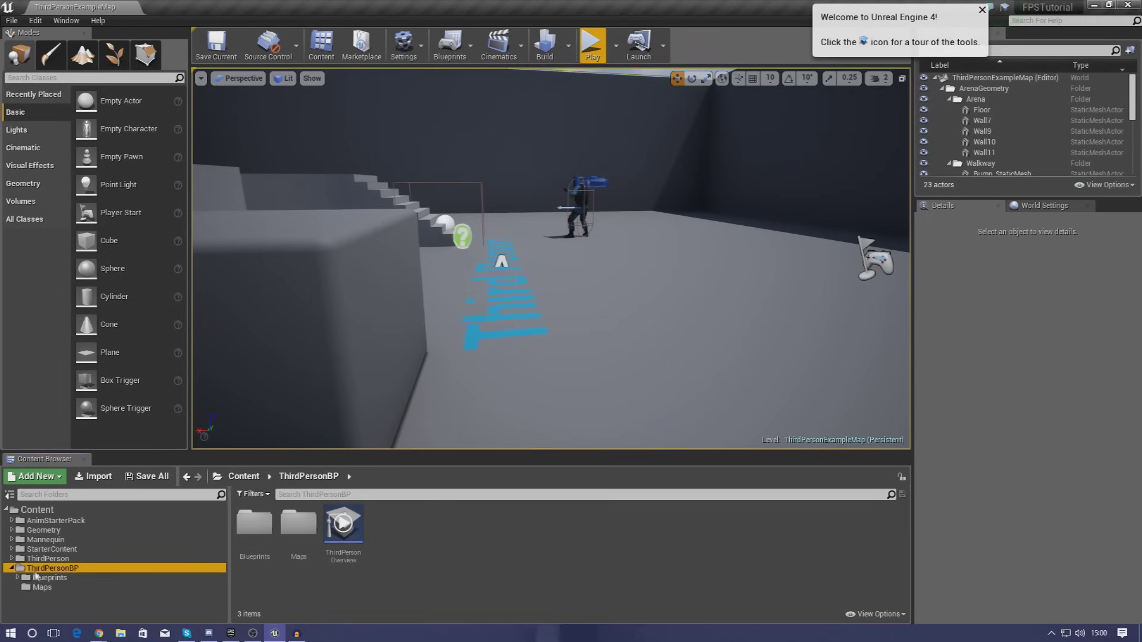
Step: Create an Actor-based Blueprint class named Projectile_Base in the ThirdPersonBP Blueprints folder
click(37, 576)
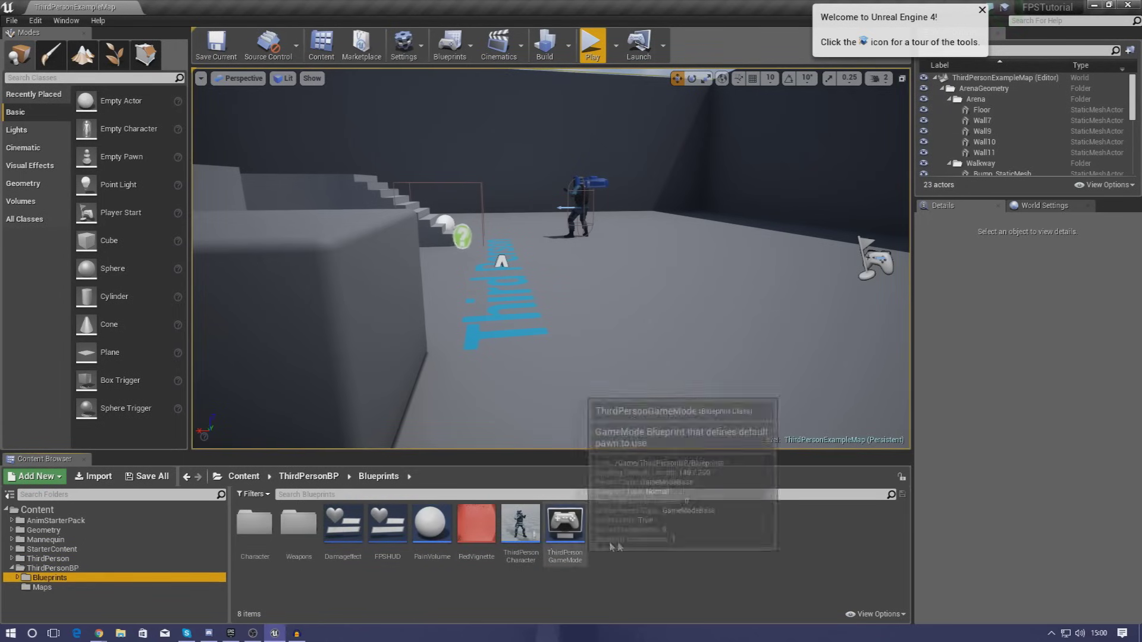
right_click(630, 540)
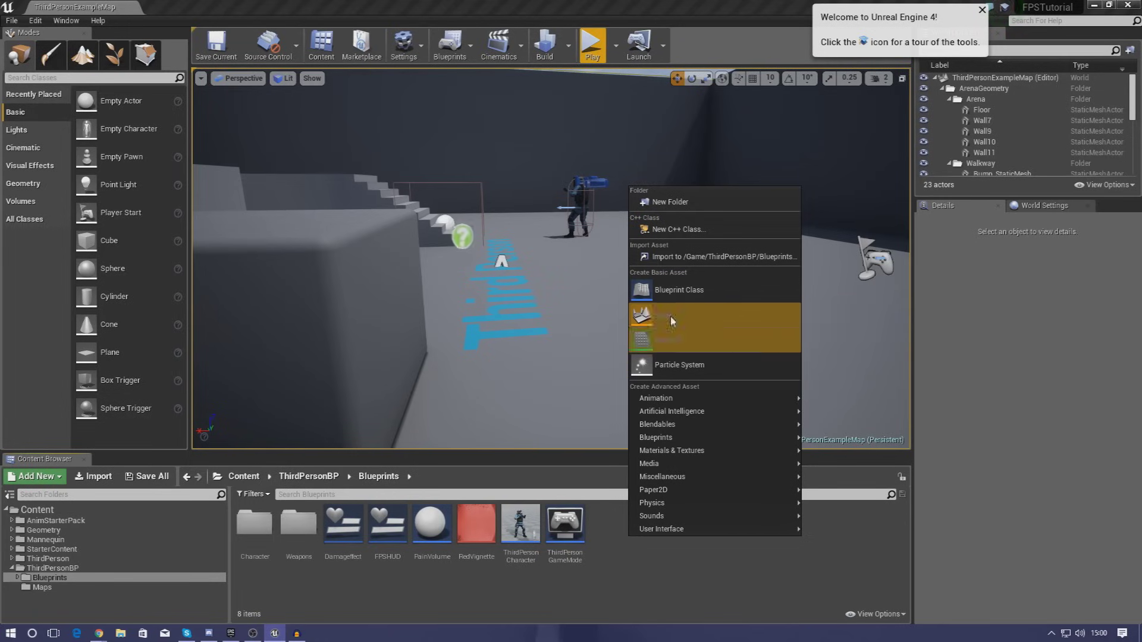
click(660, 290)
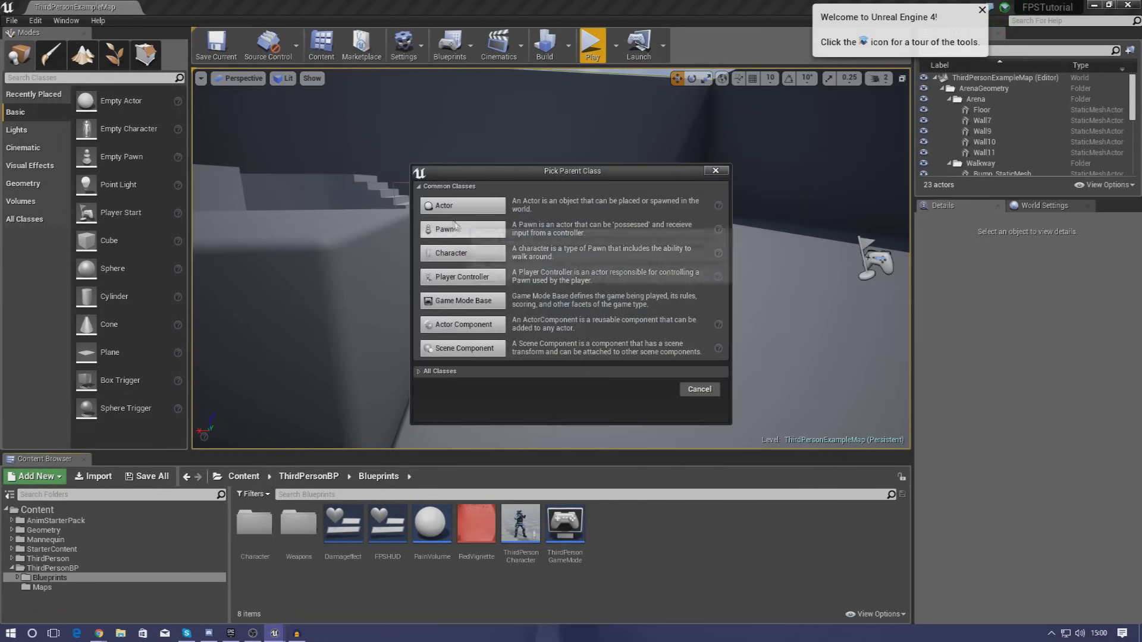
click(443, 205)
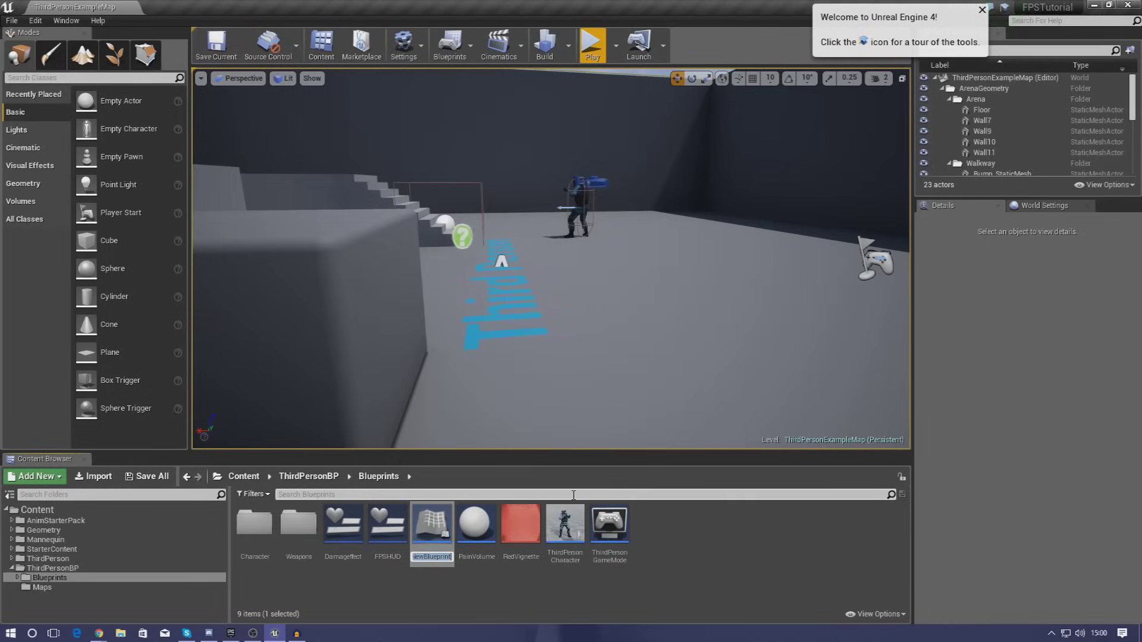
text(Projectile_Base)
key(Return)
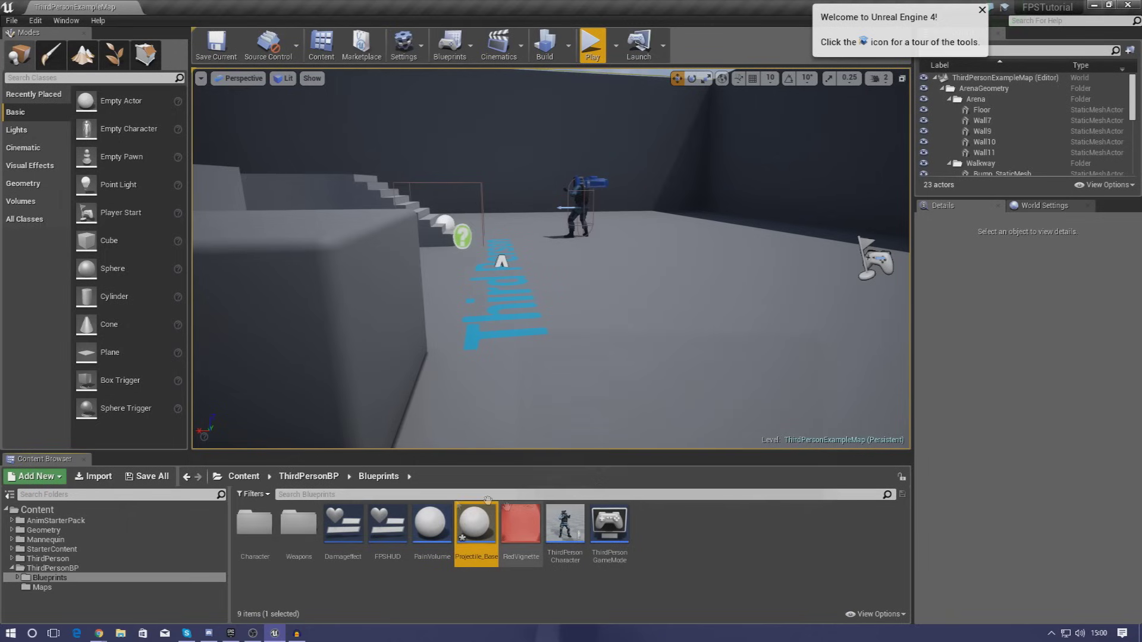
Step: Open Projectile_Base in the Blueprint editor and add a Static Mesh component
double_click(482, 549)
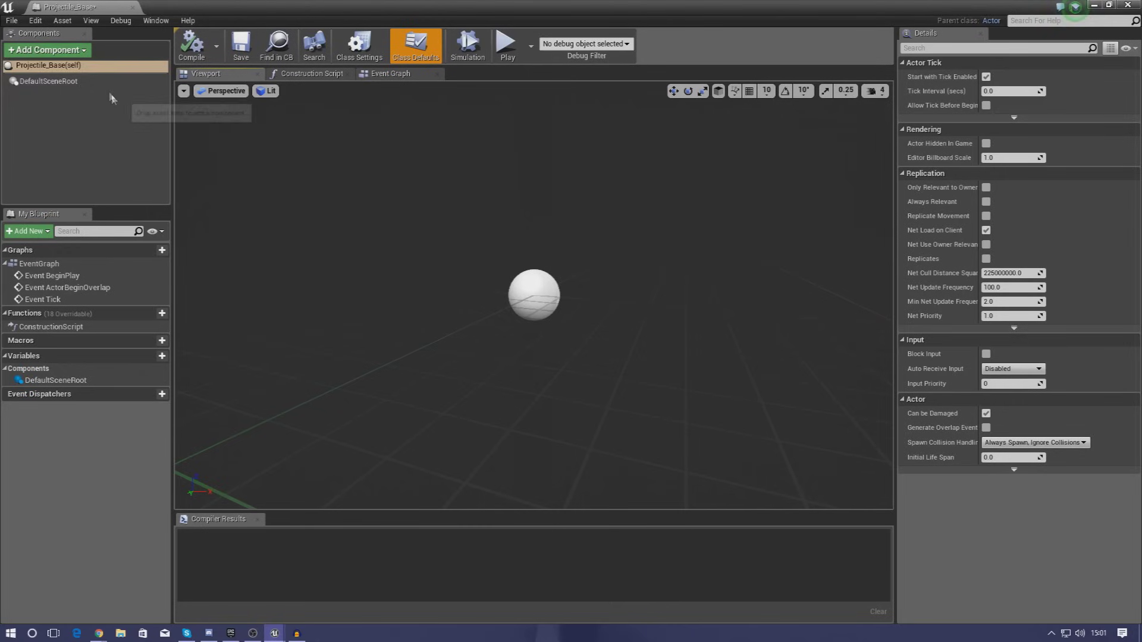
click(64, 52)
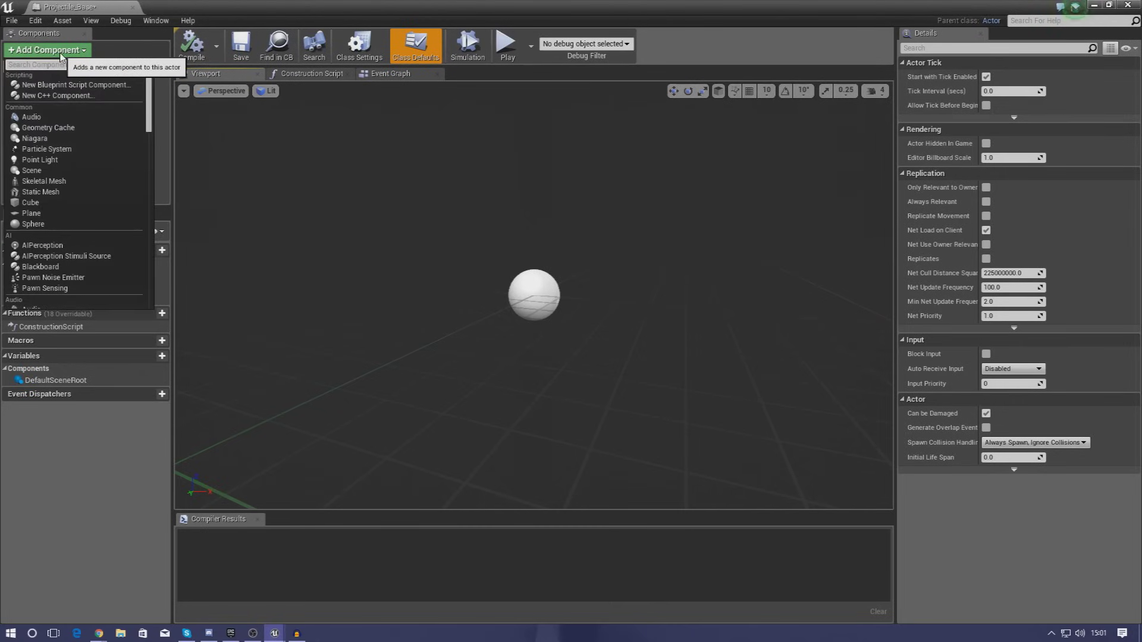
click(68, 191)
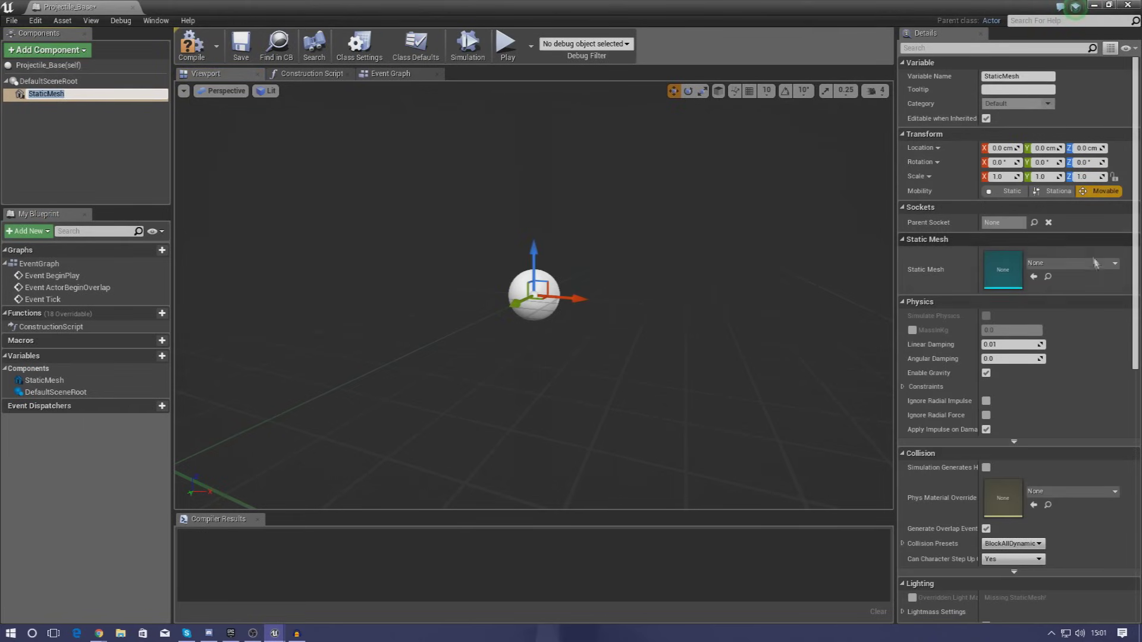
click(1049, 264)
Step: Give the StaticMesh the Shape_NarrowCapsule mesh and scale it to 0.3 on X, Y and Z
text(Capsu)
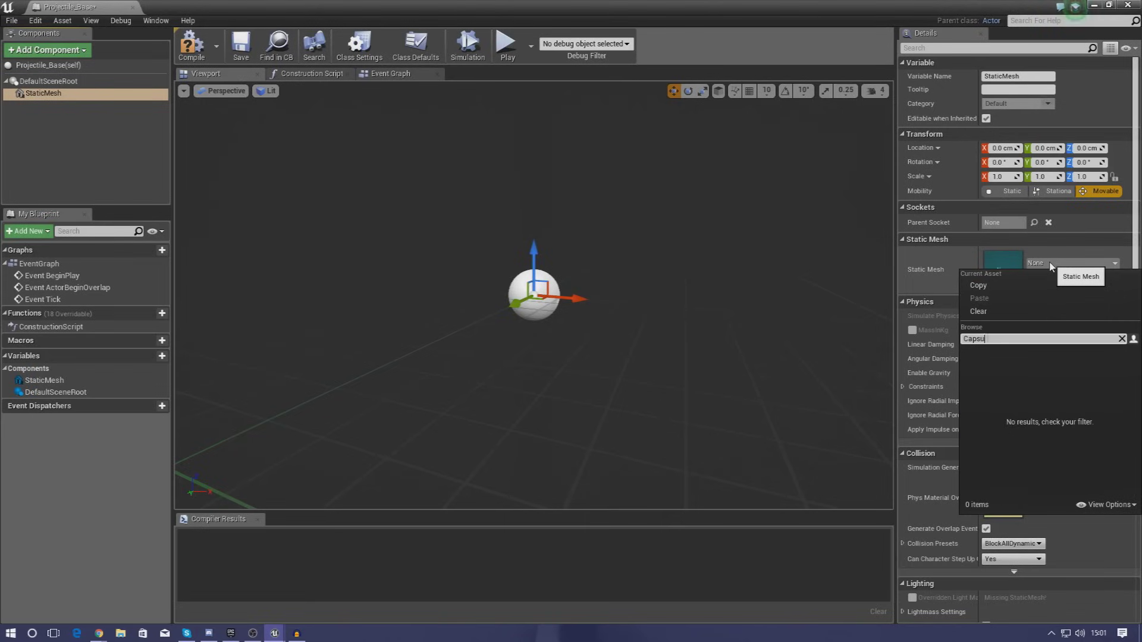
text(kel)
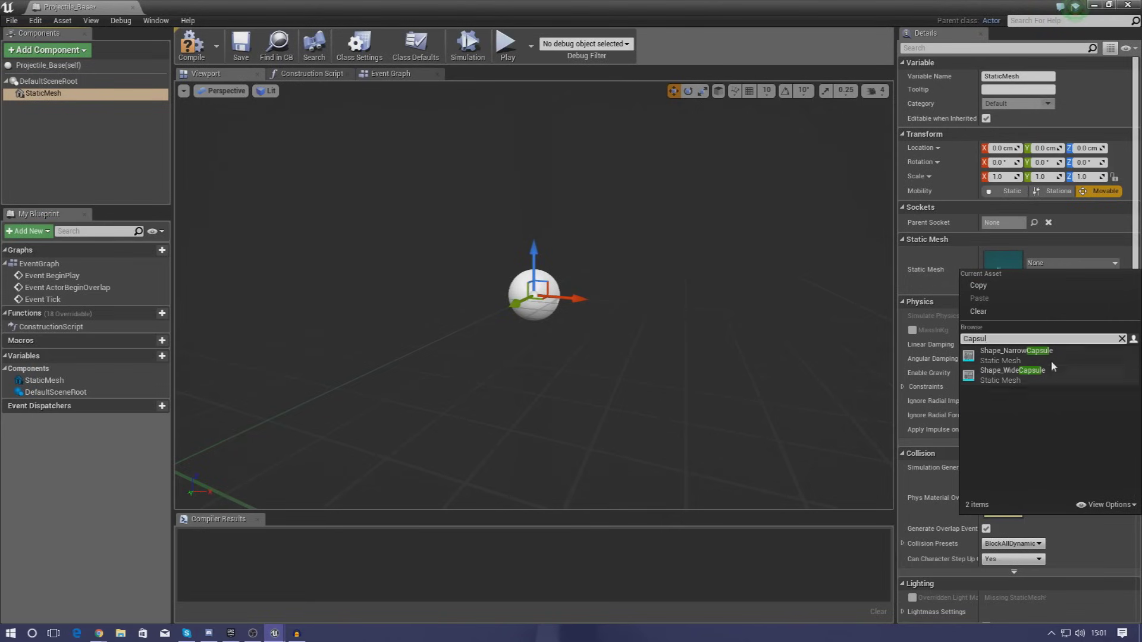
click(1016, 352)
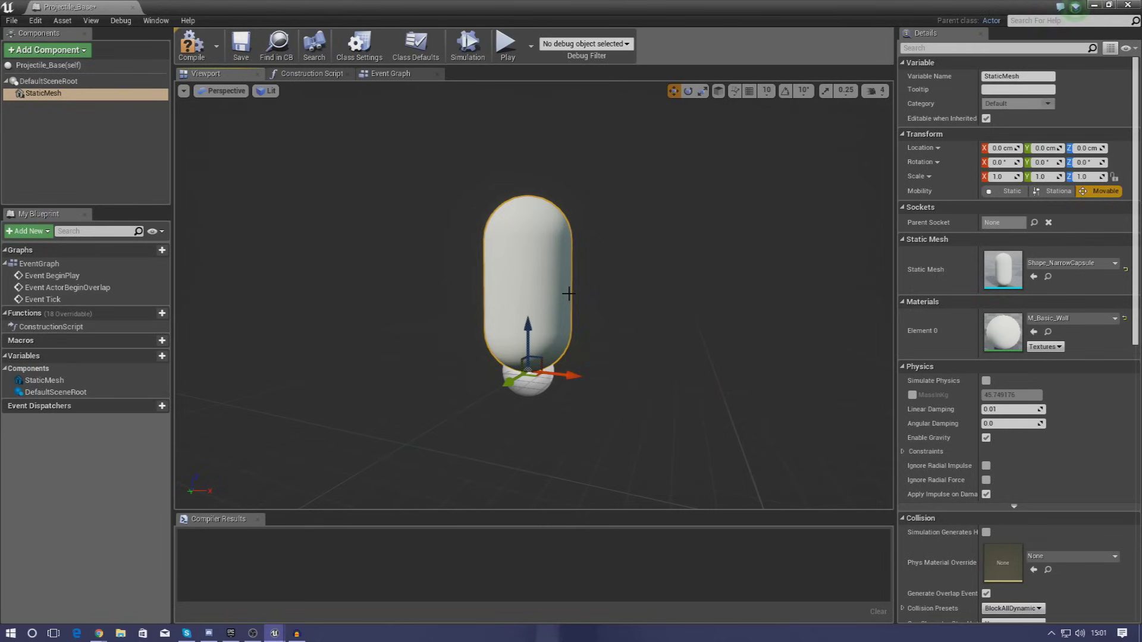
click(1004, 176)
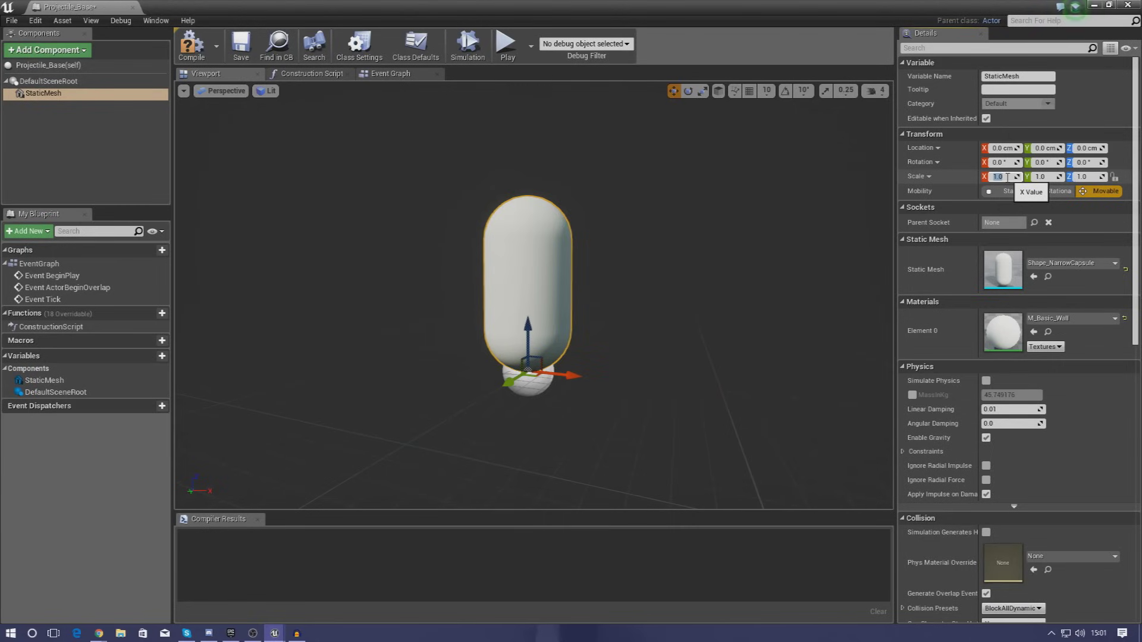
text(0.3)
key(Tab)
text(0.3)
key(Tab)
text(0.3)
key(Return)
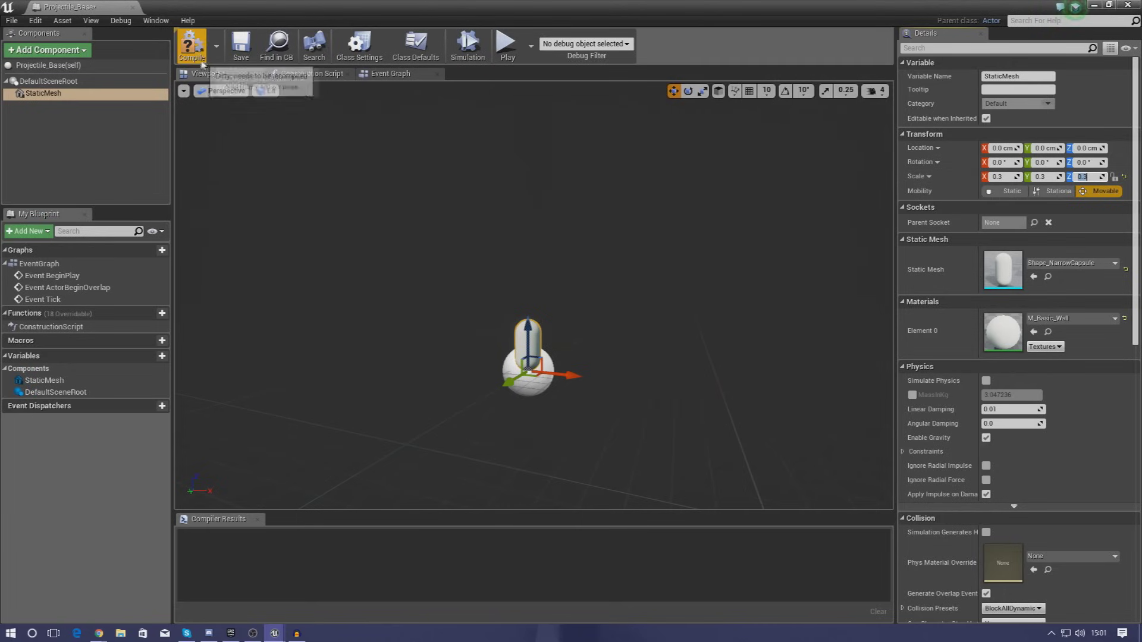
click(65, 105)
Step: Search for 'projectile' and add a Projectile Movement component to Projectile_Base
click(47, 50)
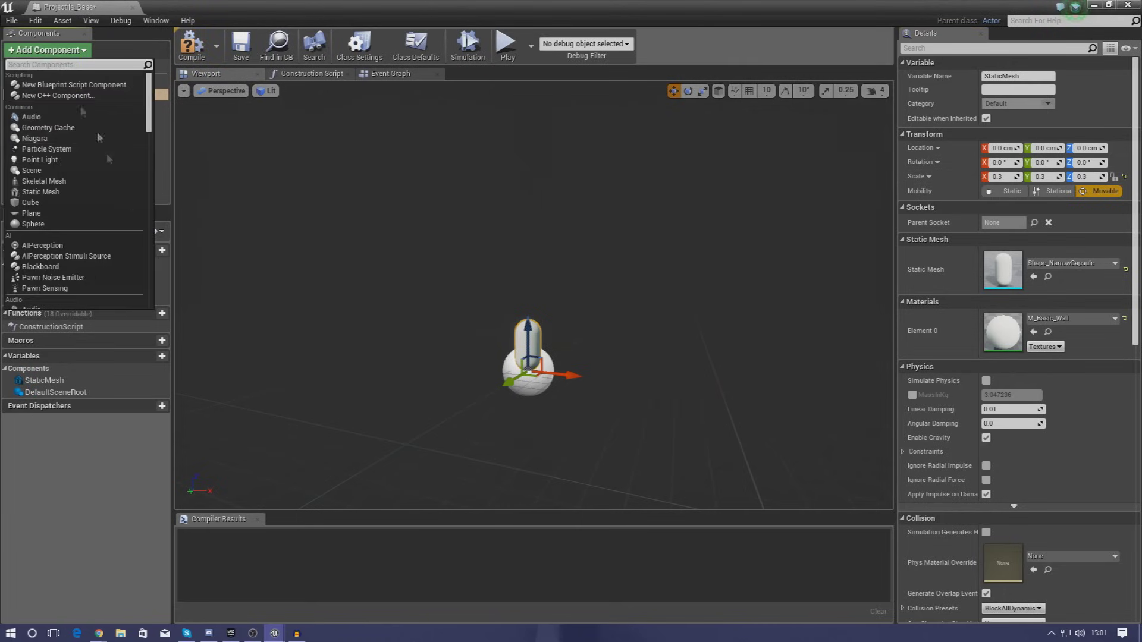
text(projectile)
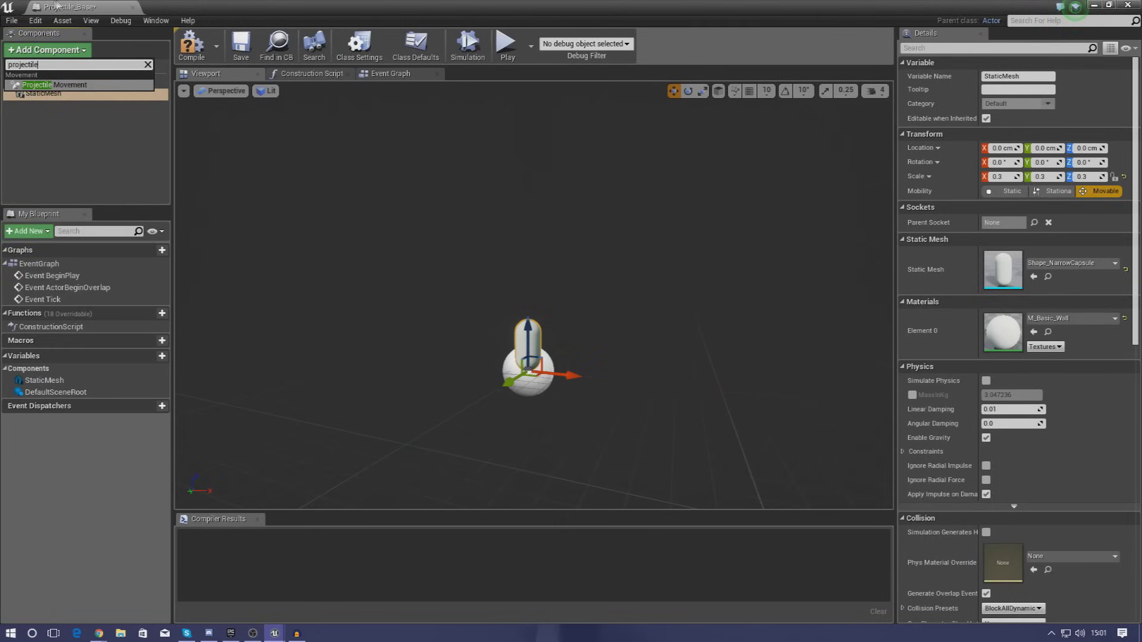
click(54, 85)
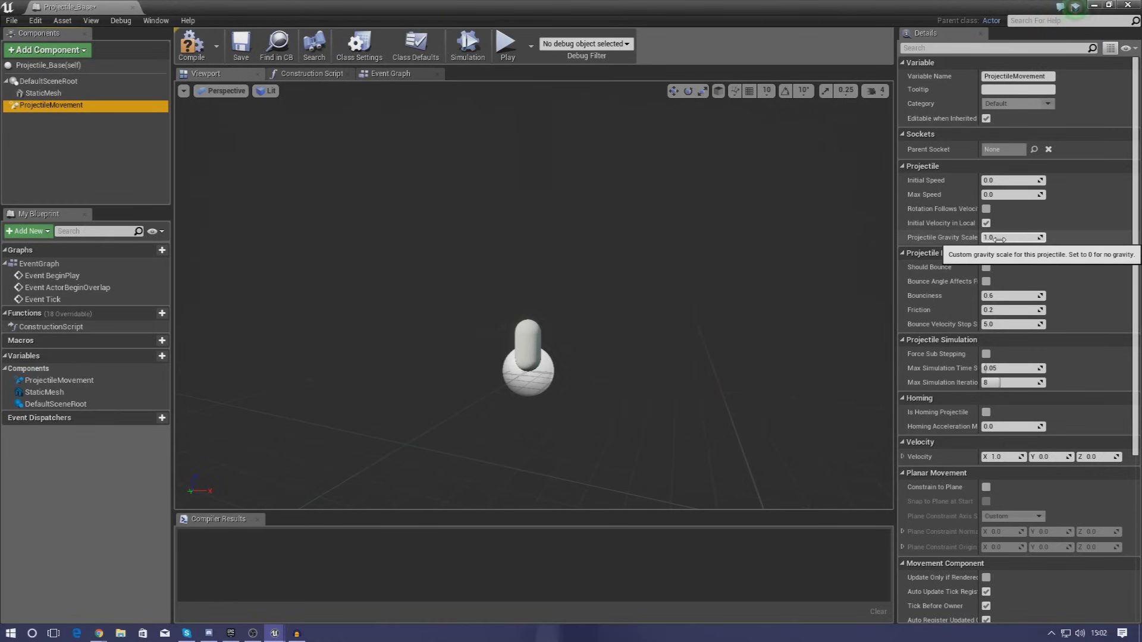
click(1010, 180)
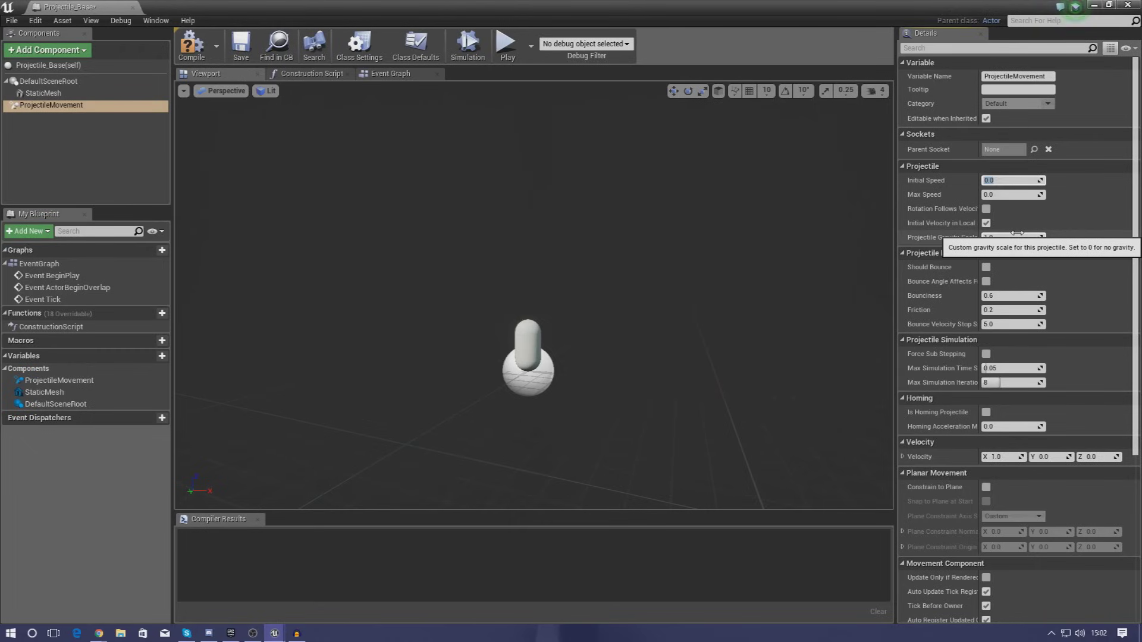
Step: Set the ProjectileMovement Initial Speed and Max Speed to 3500
text(3500)
key(Return)
click(1013, 195)
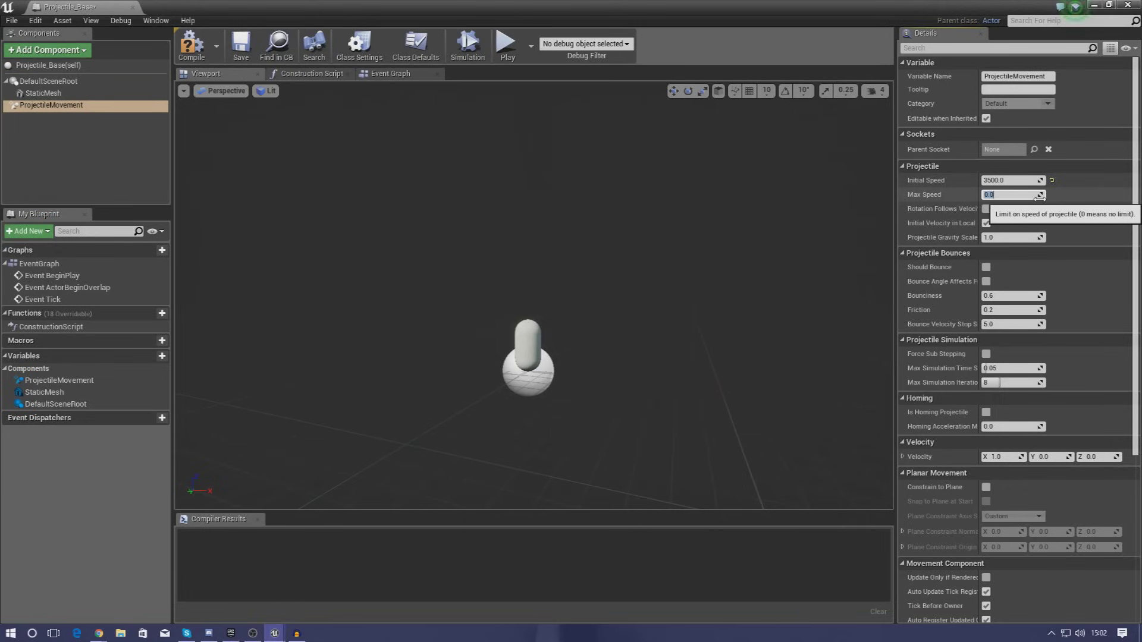
key(Return)
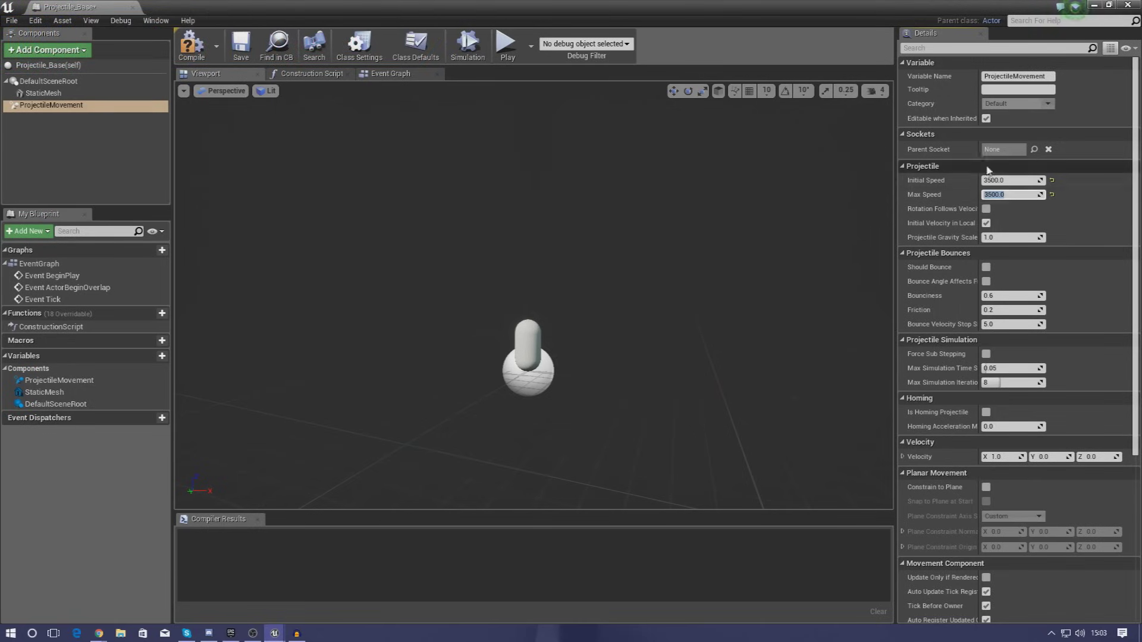
Step: Lower the Projectile Gravity Scale from 1.0 to 0.05 and compile the Blueprint
click(991, 237)
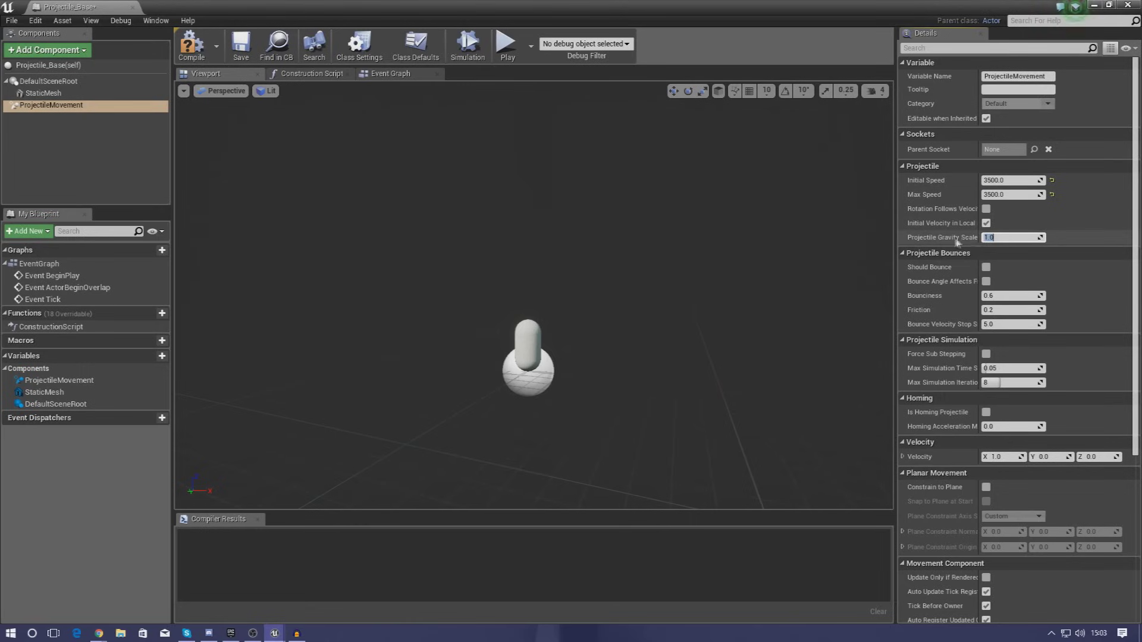
click(999, 238)
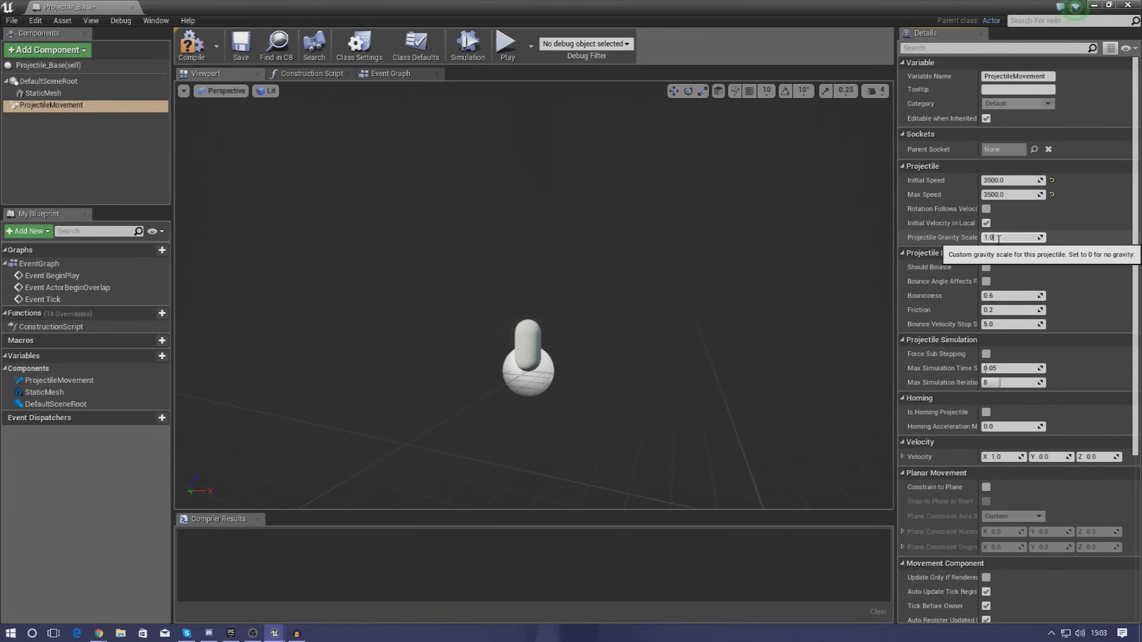
drag(998, 238, 980, 238)
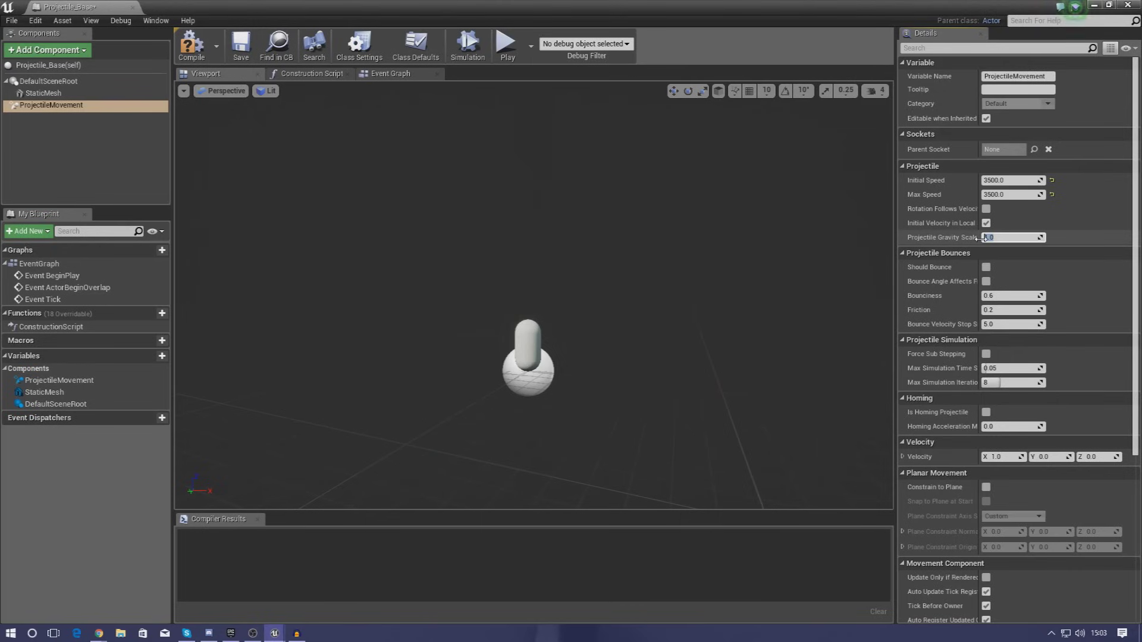
text(0.05)
key(Return)
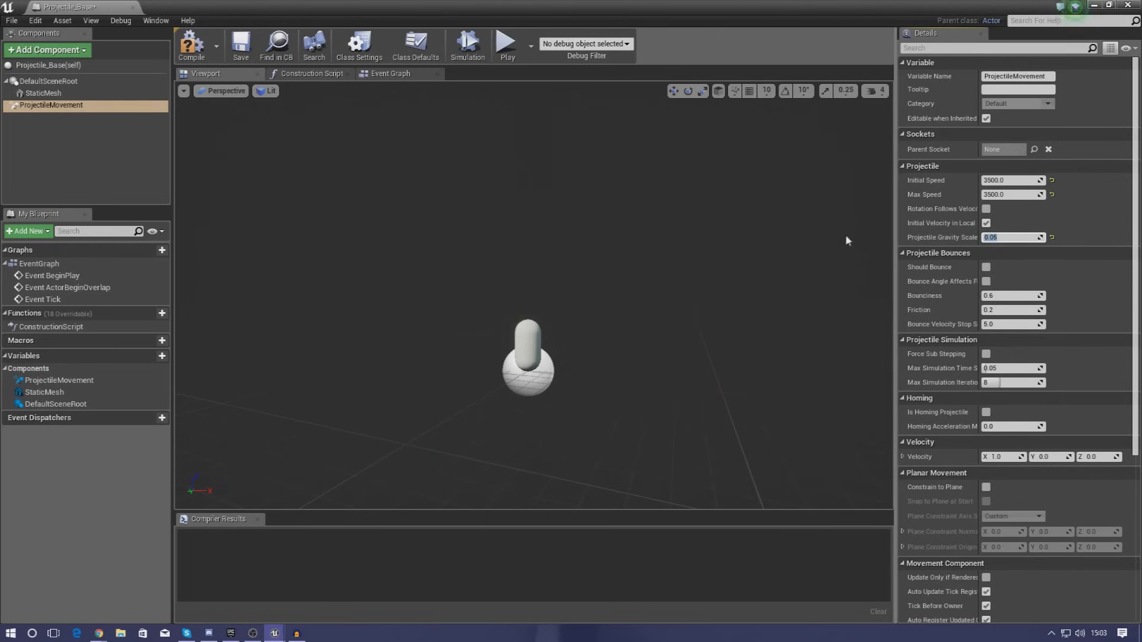
click(199, 50)
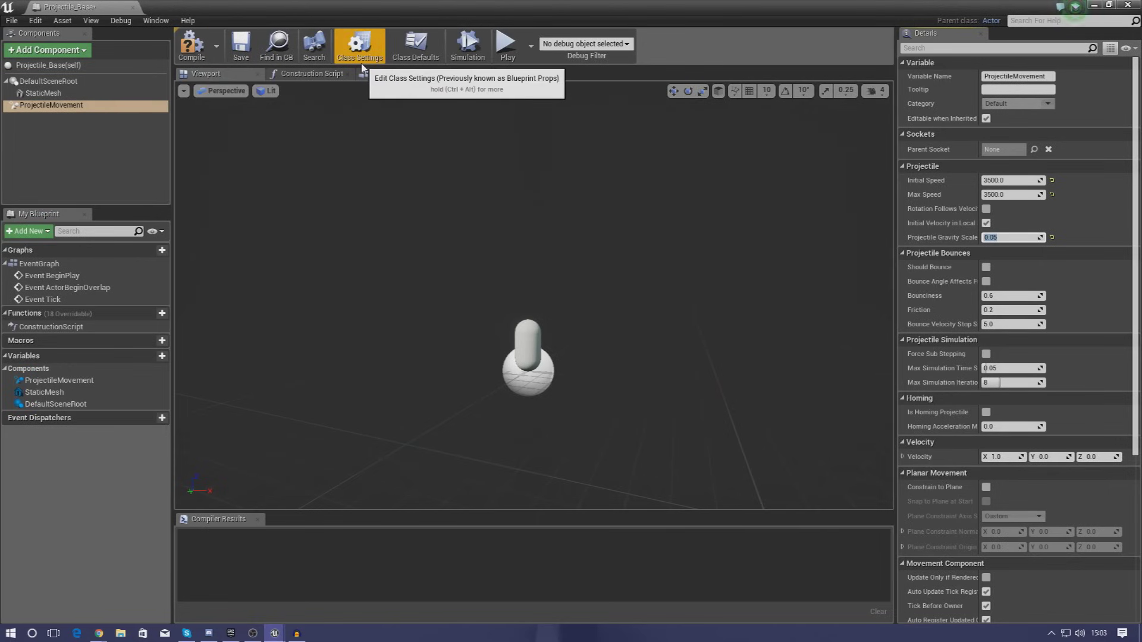